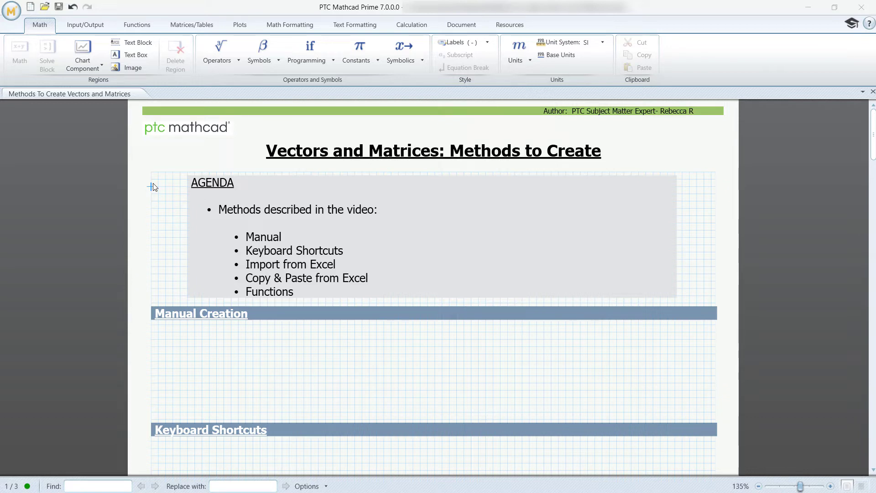
Place the insertion point in the blank area below the Manual Creation heading.
left_click(174, 346)
Insert a 2x2 matrix filled with 1, 2, 3, 4.
left_click(203, 26)
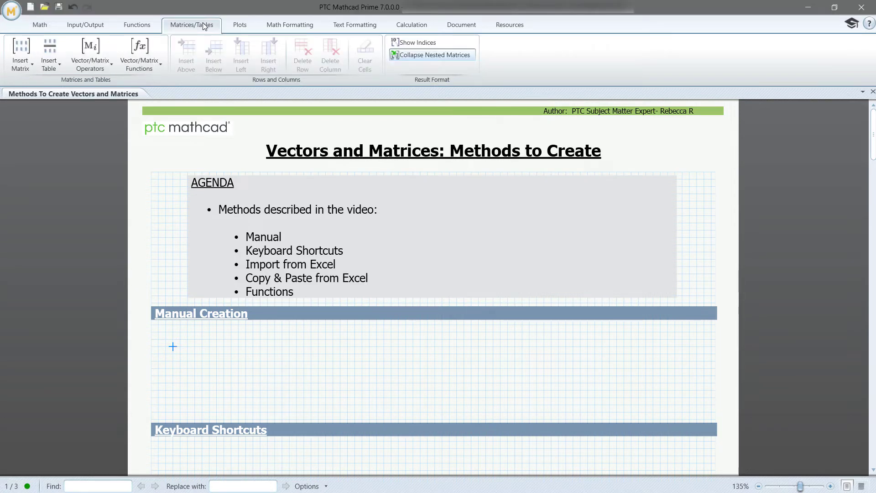
left_click(22, 64)
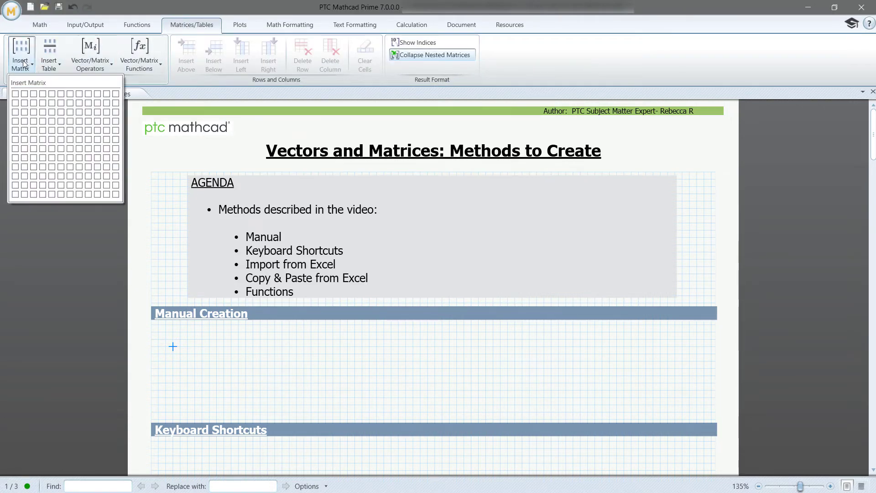
left_click(22, 102)
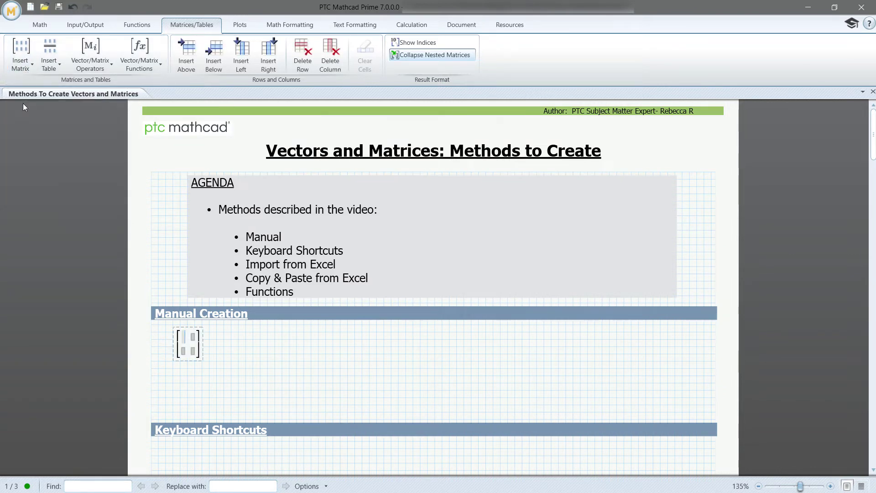
type("1")
key("Tab")
type("2")
key("Tab")
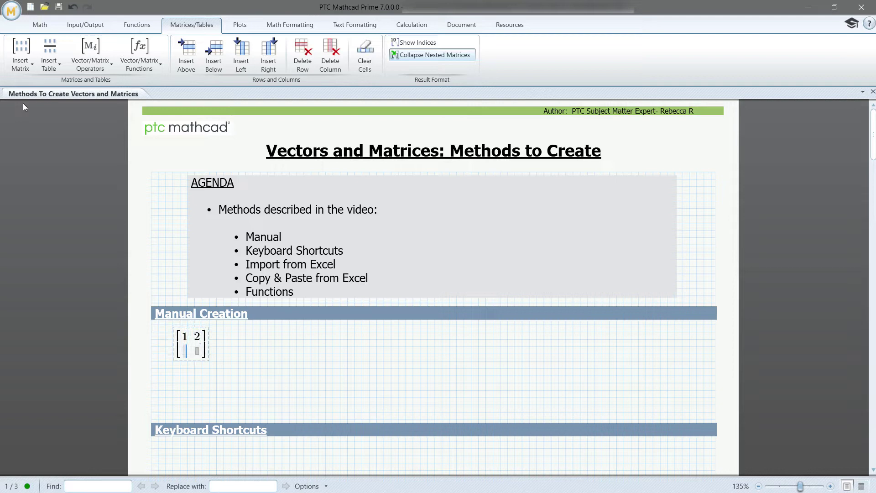
type("3")
key("Tab")
type("4")
key("Escape")
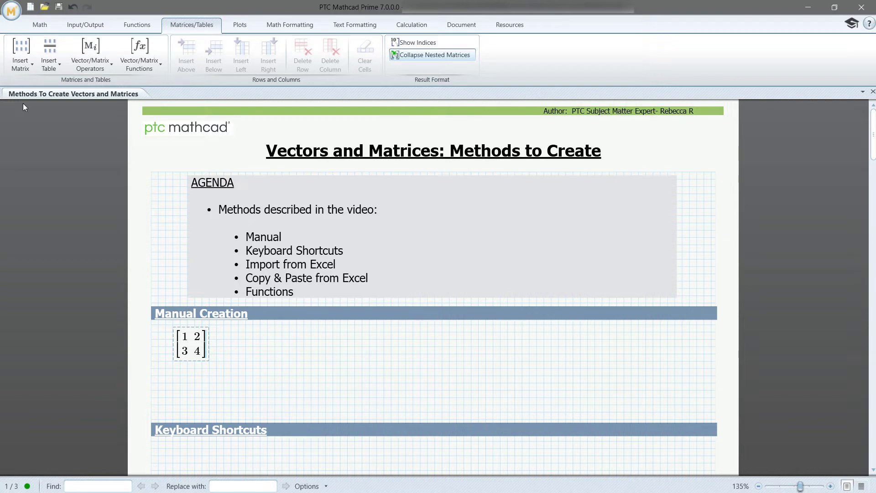
Give the matrix pcf units and name it force.
type("pcf")
left_click(178, 347)
type("force:")
left_click(318, 346)
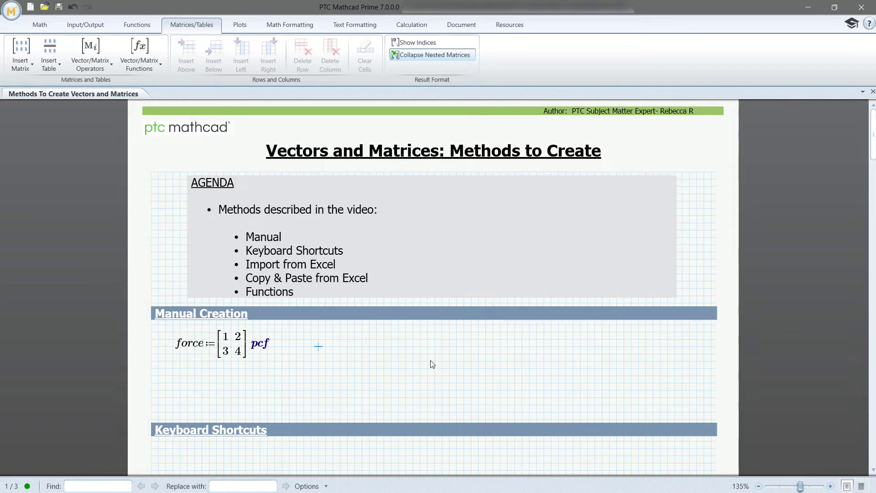
left_click(355, 346)
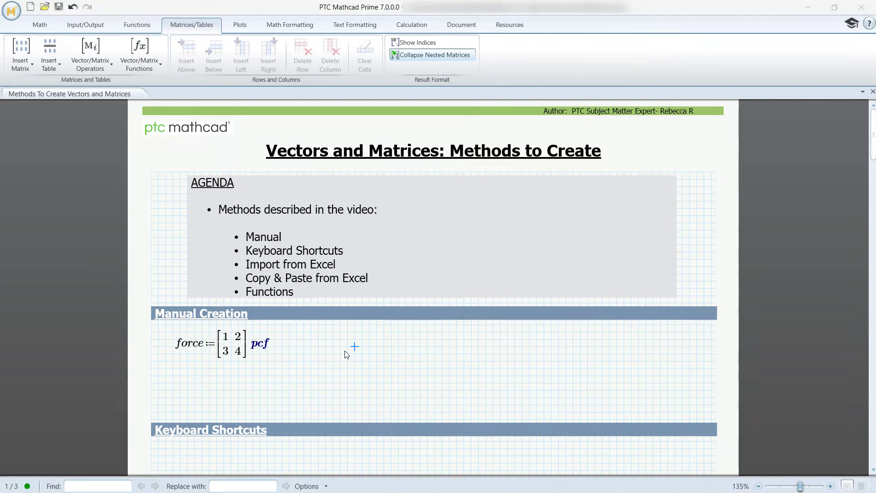
Insert a matrix under Keyboard Shortcuts with Ctrl+M and expand it to 3x3.
scroll(345, 354, "down", 2)
scroll(346, 354, "down", 2)
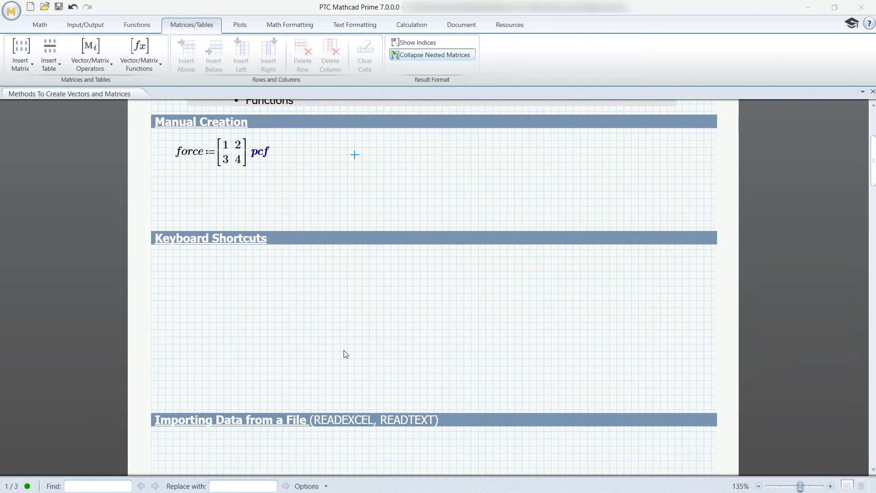
left_click(195, 280)
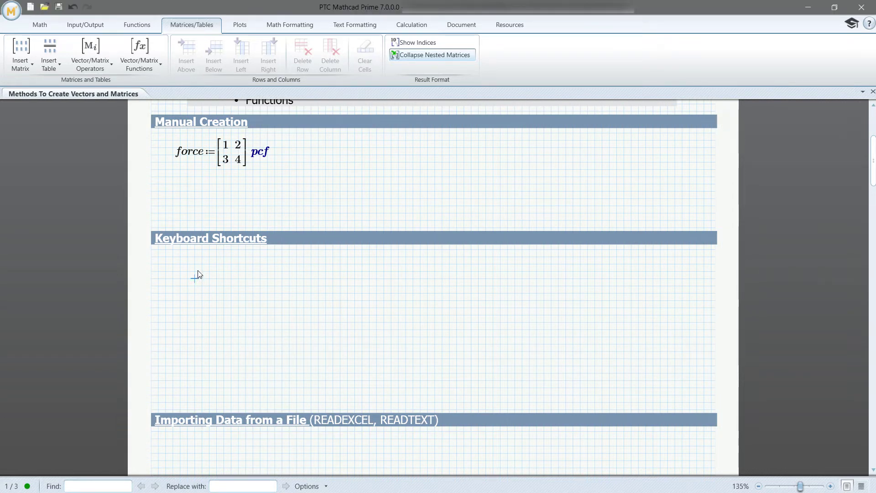
key("ctrl+m")
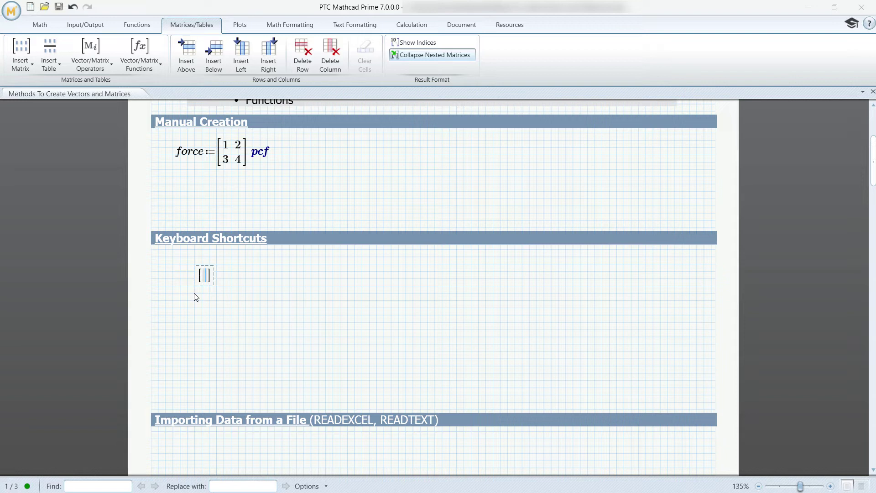
left_click(207, 282)
key("shift+Return")
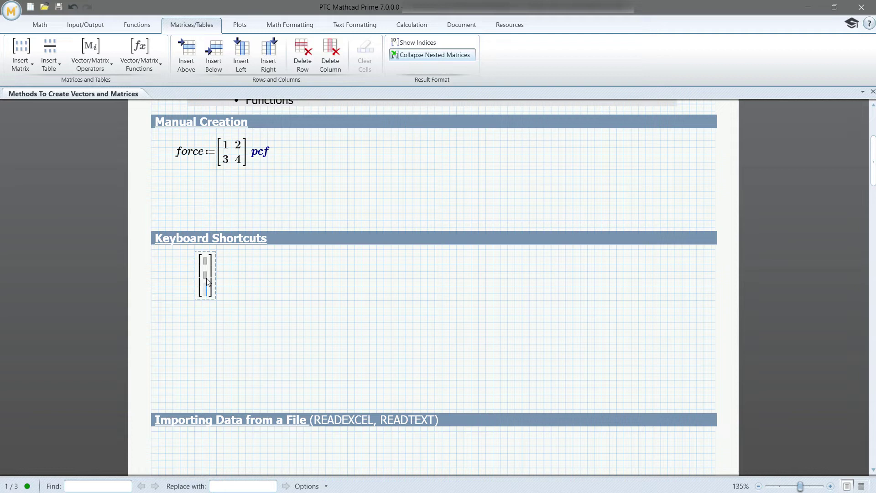
key("shift+space")
key("shift+space")
Fill the top row with 21, u, 5 and put 45 at middle right.
type("21")
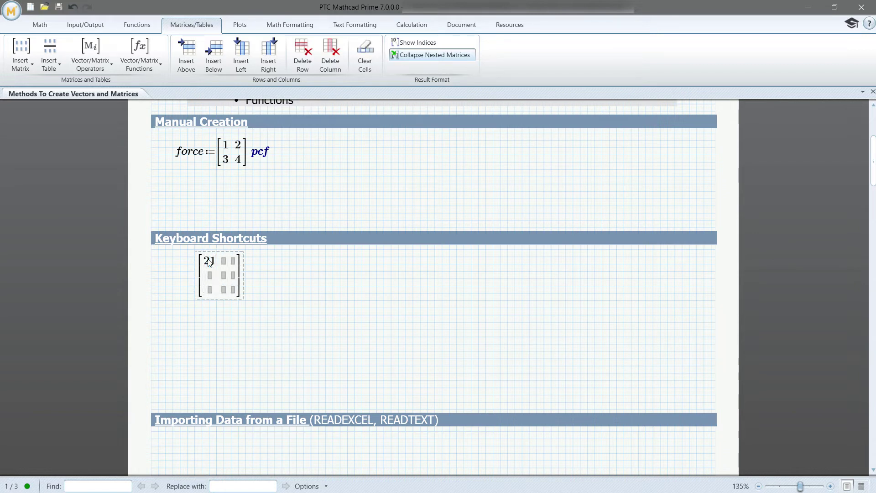
key("Tab")
type("u")
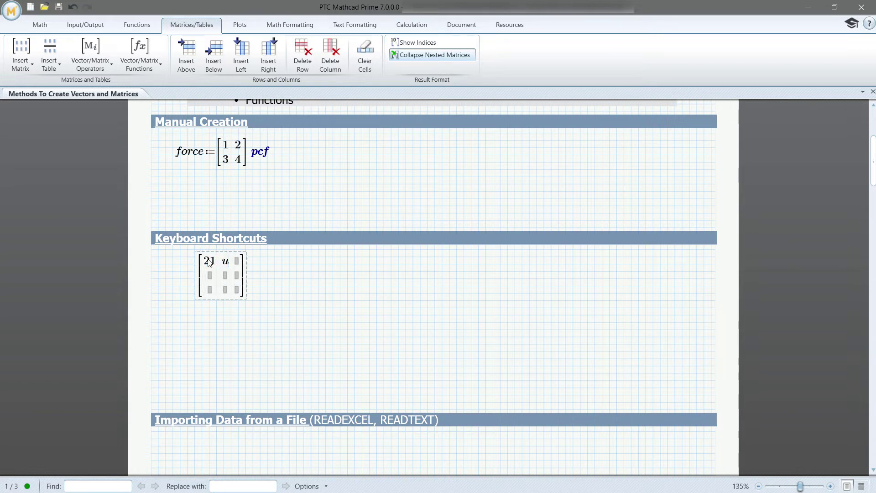
key("Tab")
type("5")
key("Down")
type("45")
left_click(188, 308)
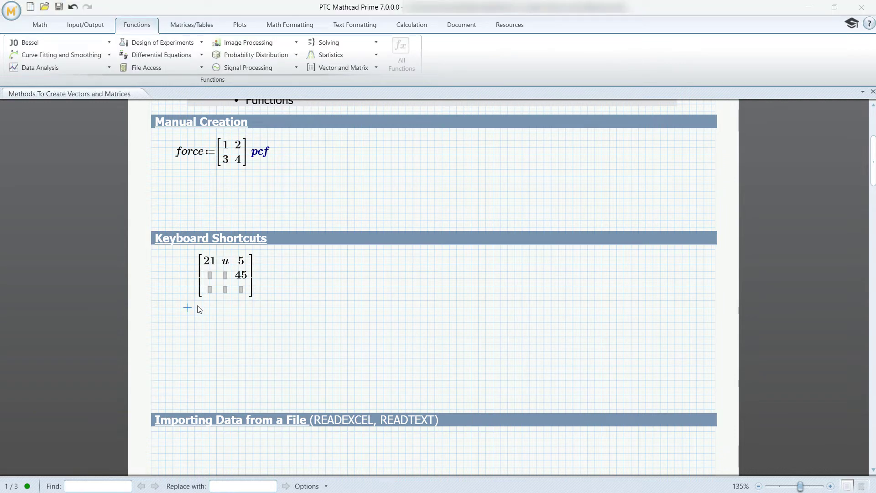
Start a definition named matrix under Importing Data from a File.
scroll(199, 310, "down", 5)
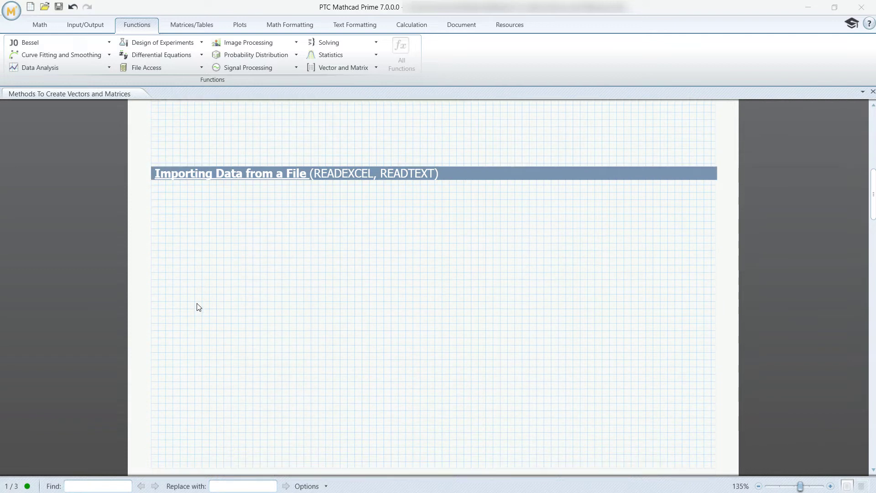
scroll(199, 306, "down", 1)
left_click(174, 175)
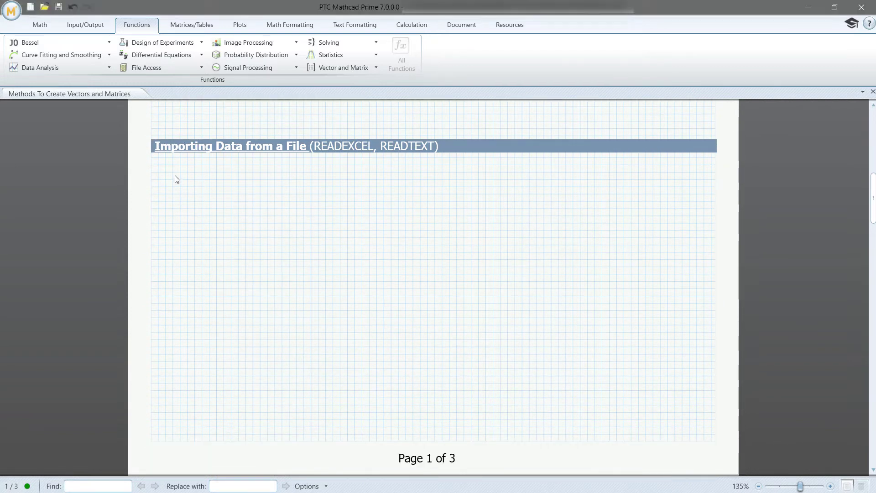
type("ma")
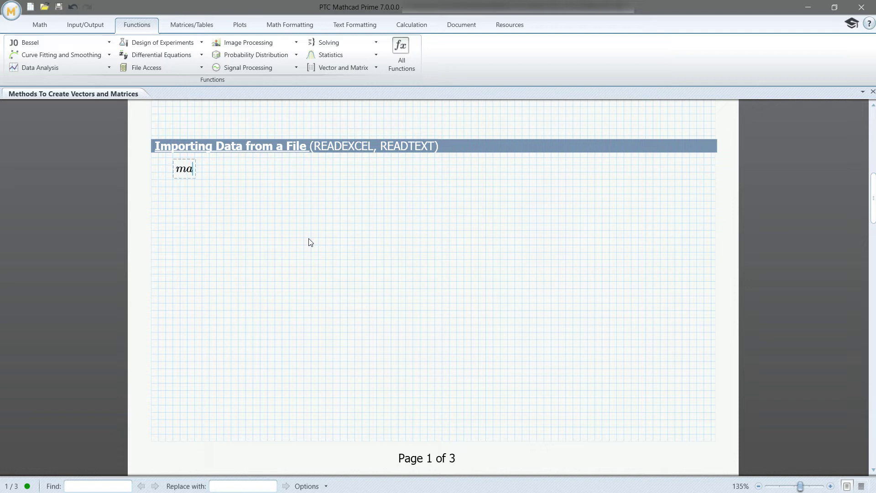
type("trix:=")
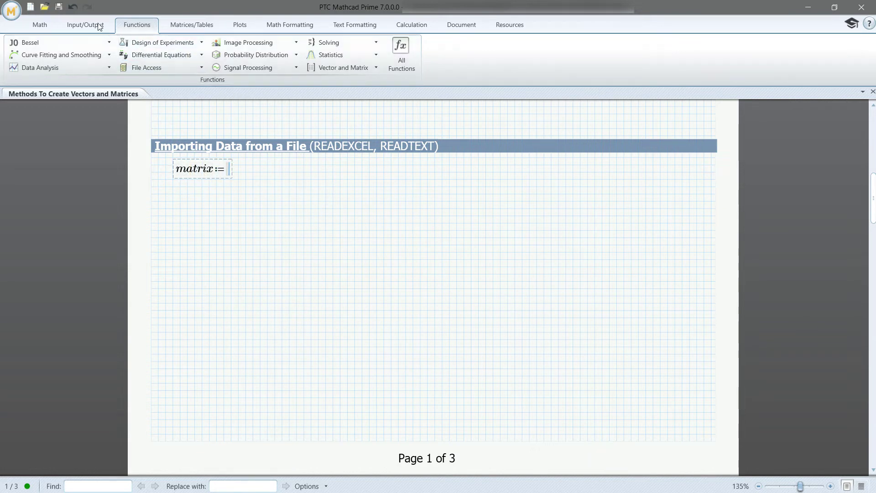
Read range Sheet1!A1:C11 of velocity.xlsx into it with READEXCEL.
left_click(73, 27)
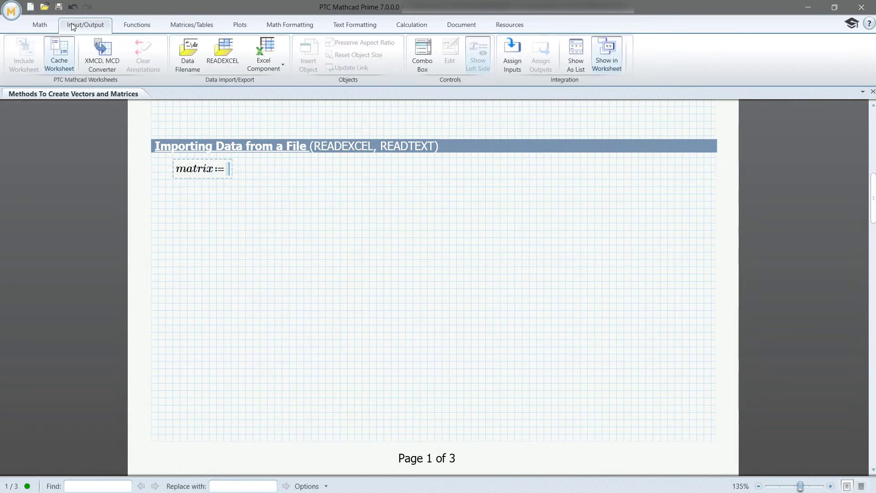
left_click(216, 60)
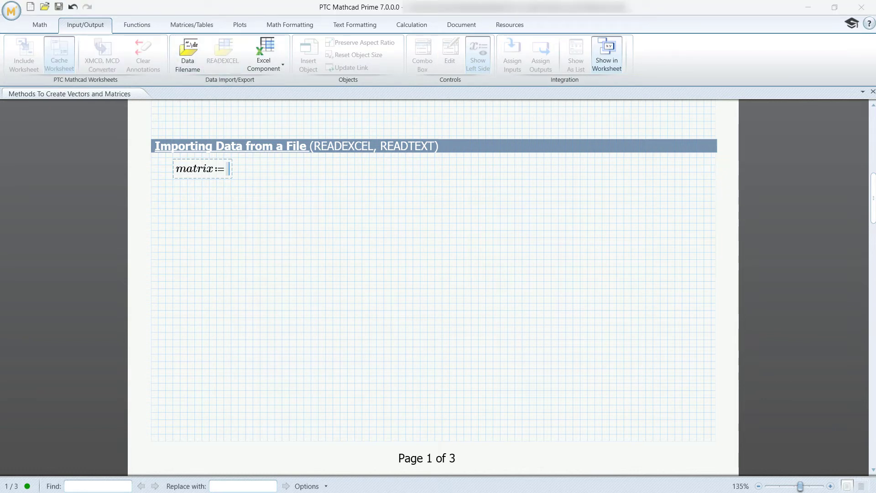
left_click_drag(675, 192, 502, 187)
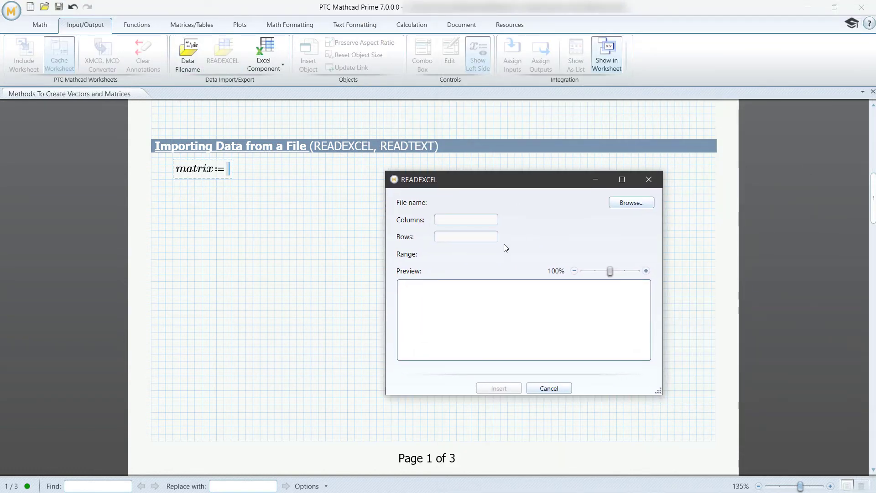
left_click(639, 203)
double_click(554, 333)
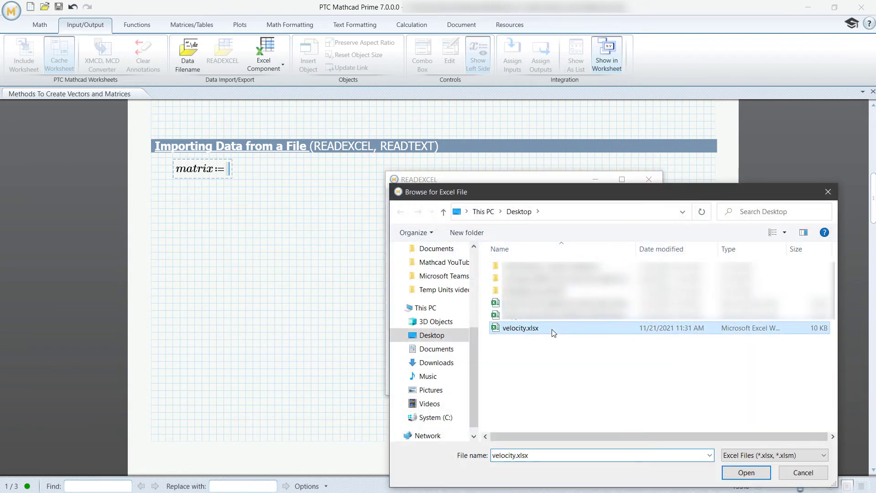
scroll(505, 341, "down", 2)
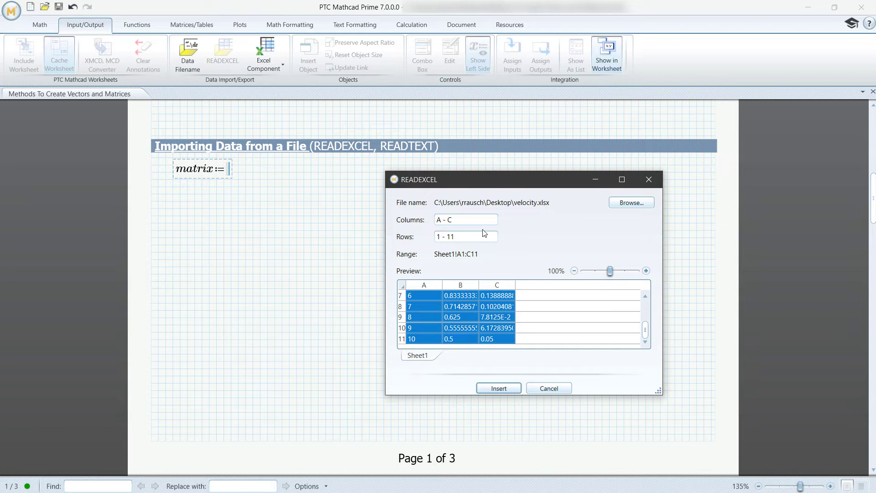
left_click(494, 389)
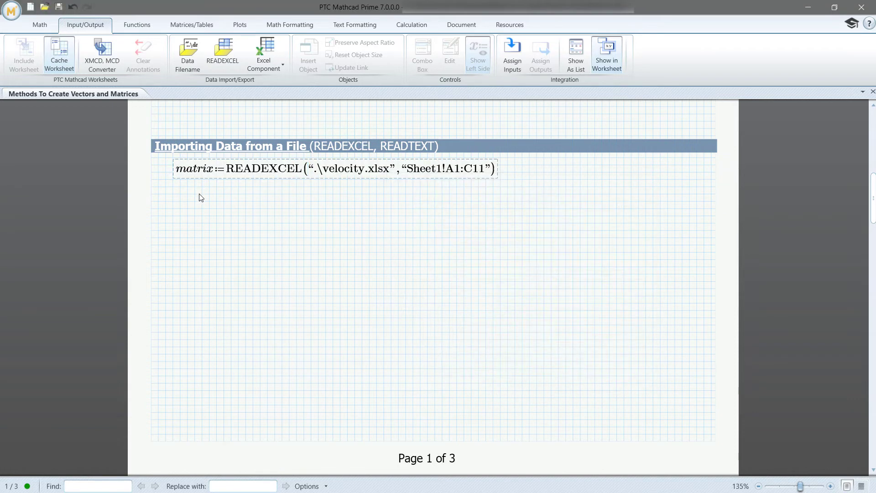
Display matrix below its definition, truncated to its first rows.
left_click(174, 252)
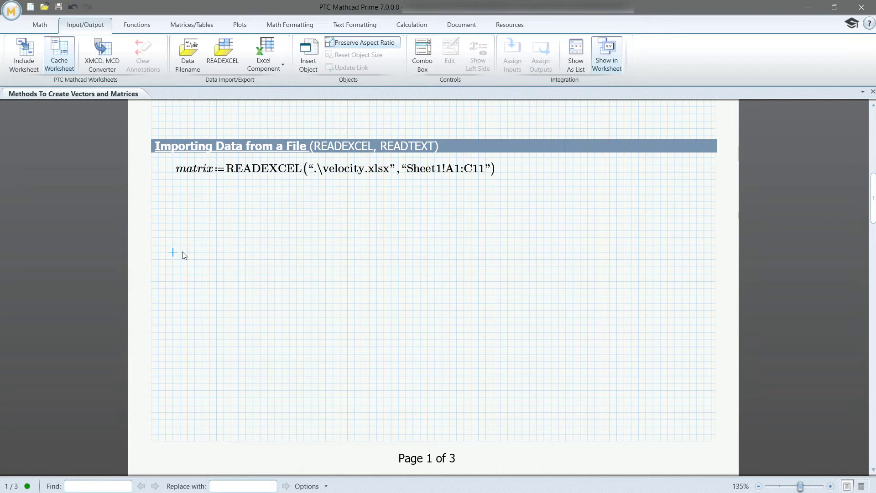
type("matrix=")
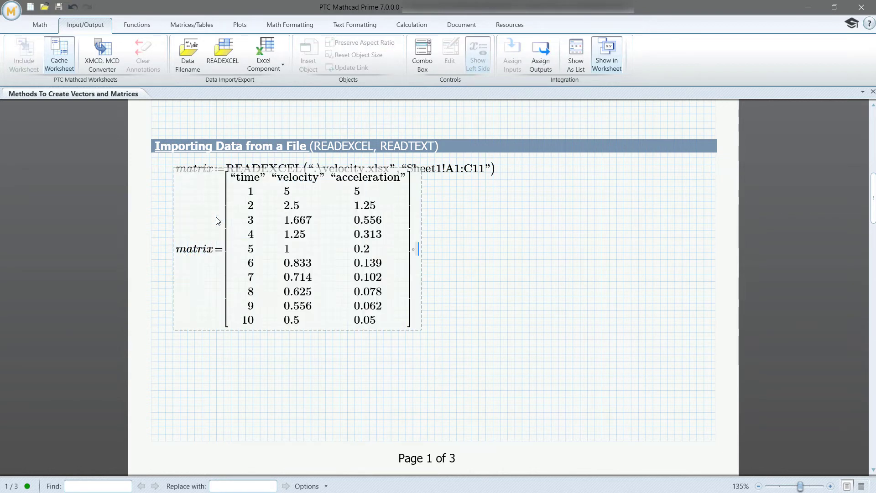
left_click_drag(469, 317, 380, 304)
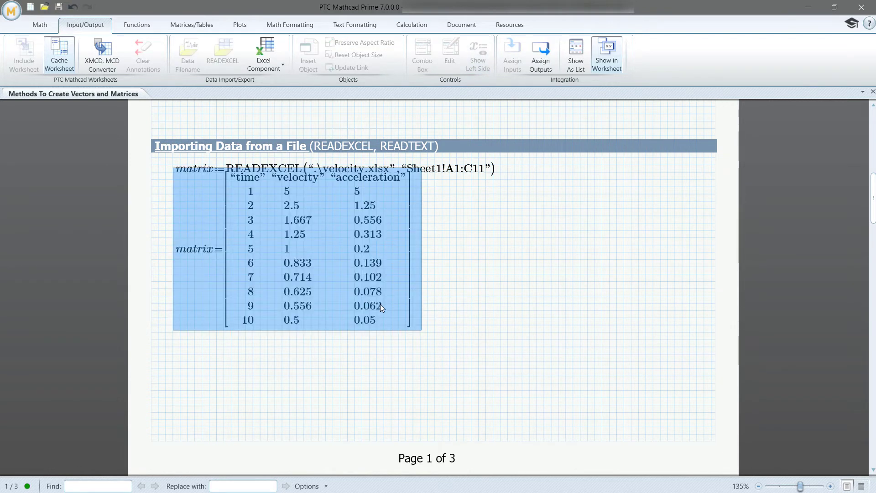
left_click(449, 282)
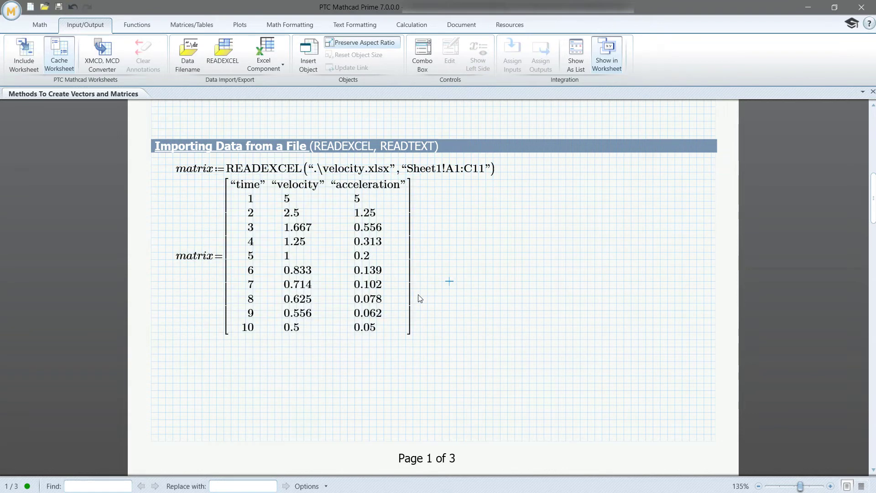
left_click_drag(376, 340, 374, 303)
left_click(470, 280)
left_click_drag(470, 280, 363, 233)
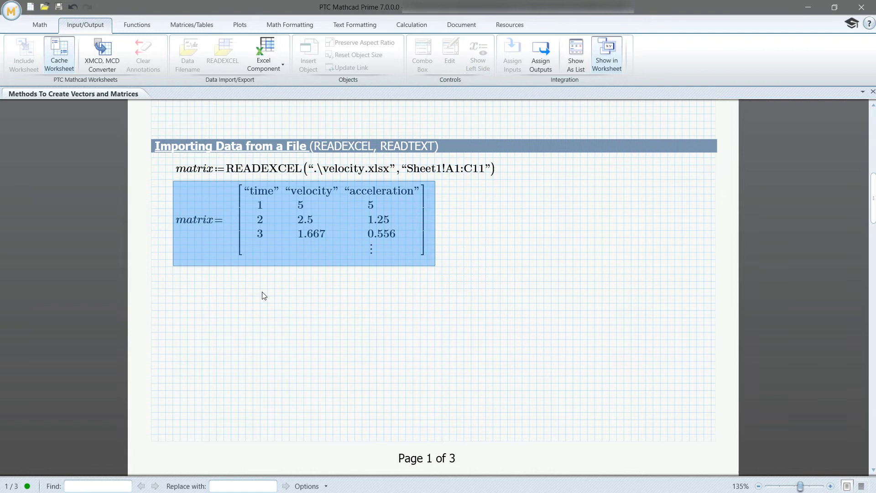
left_click(260, 289)
Define matrix2 := READPRN("example1.txt") and display its 3×3 values.
left_click(173, 310)
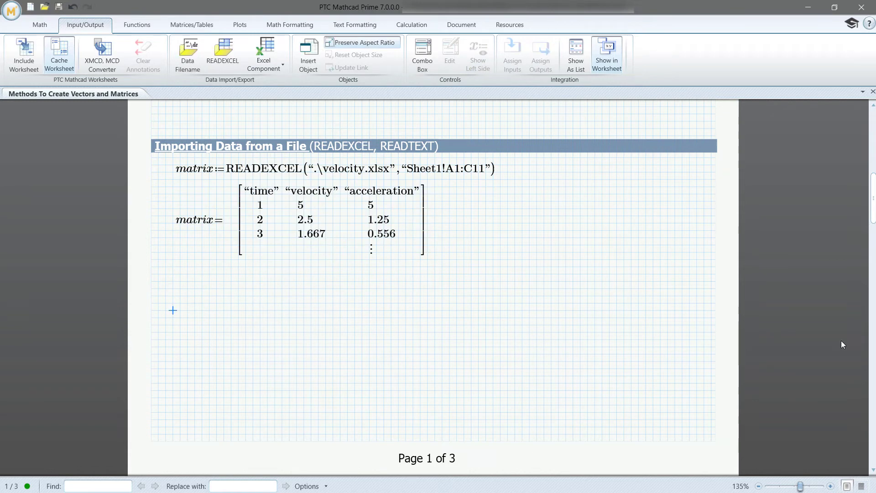
type("matrix")
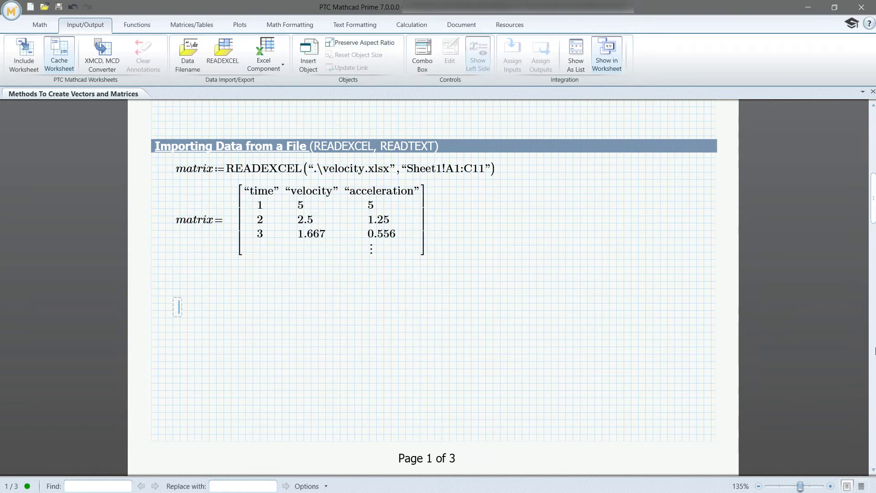
type("2:=")
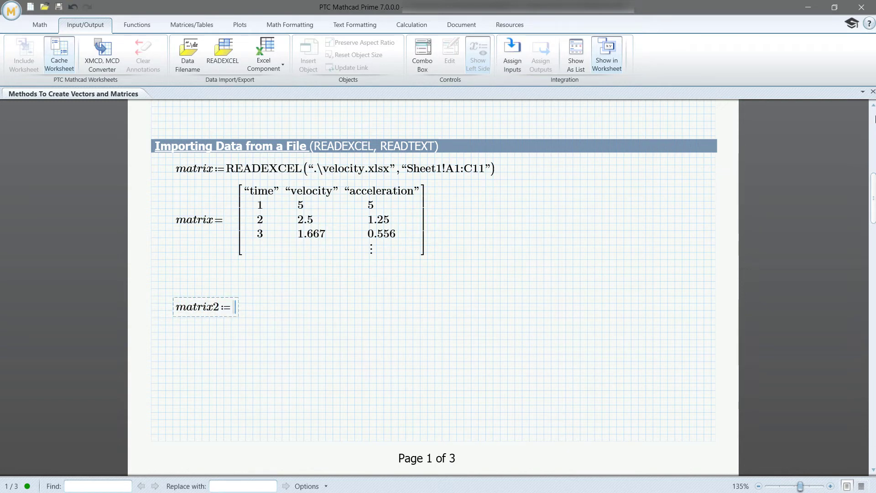
left_click(137, 25)
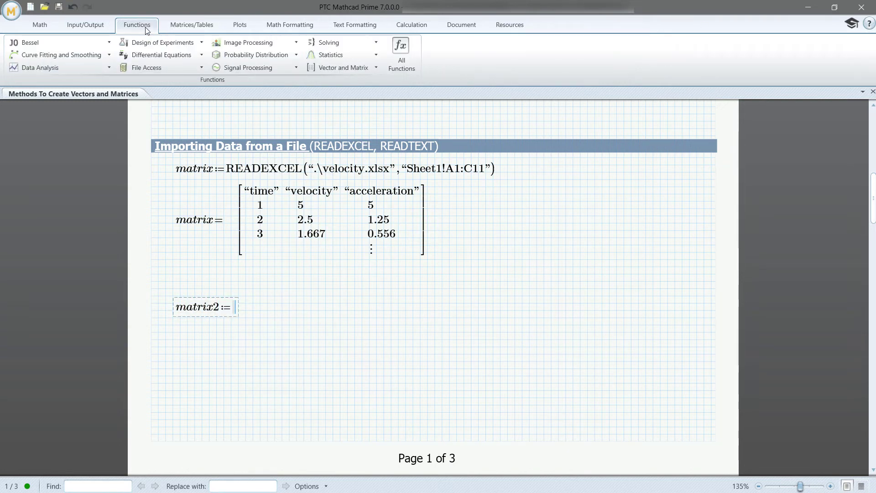
left_click(148, 69)
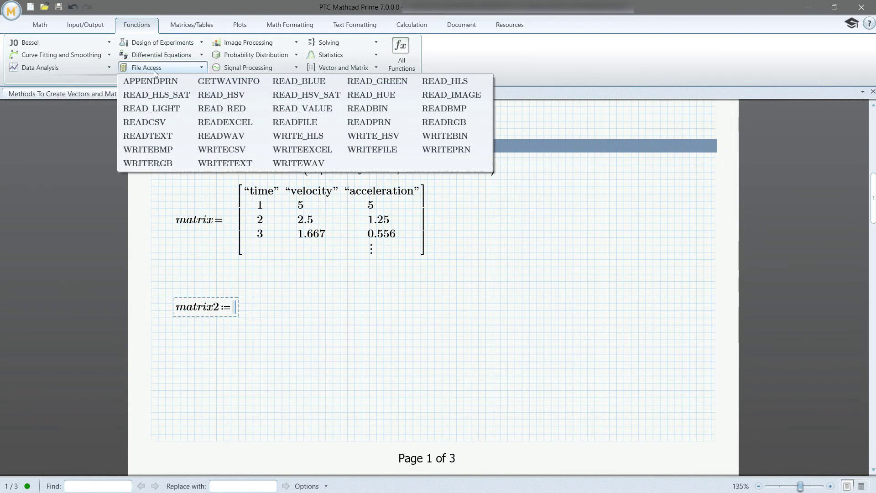
left_click(365, 122)
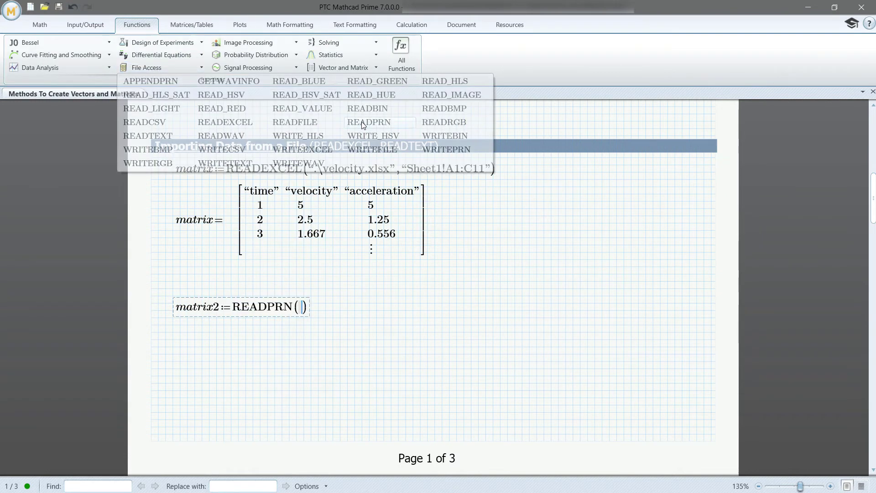
type("\"")
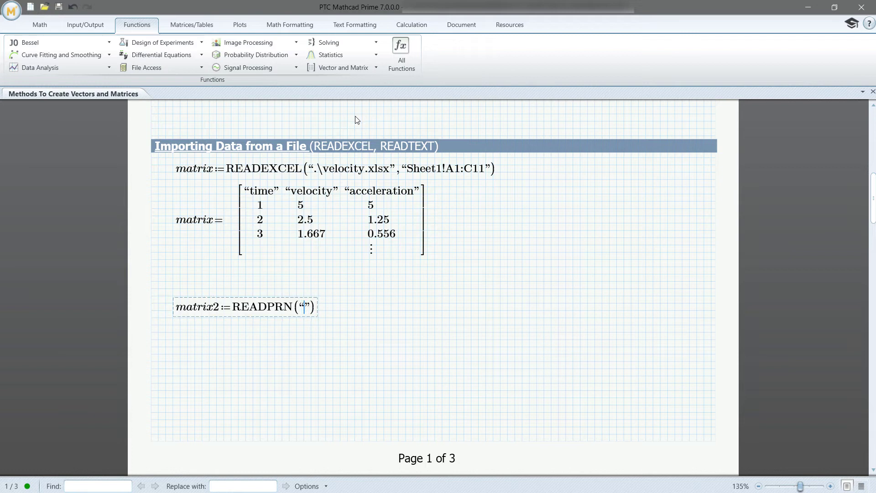
type("example")
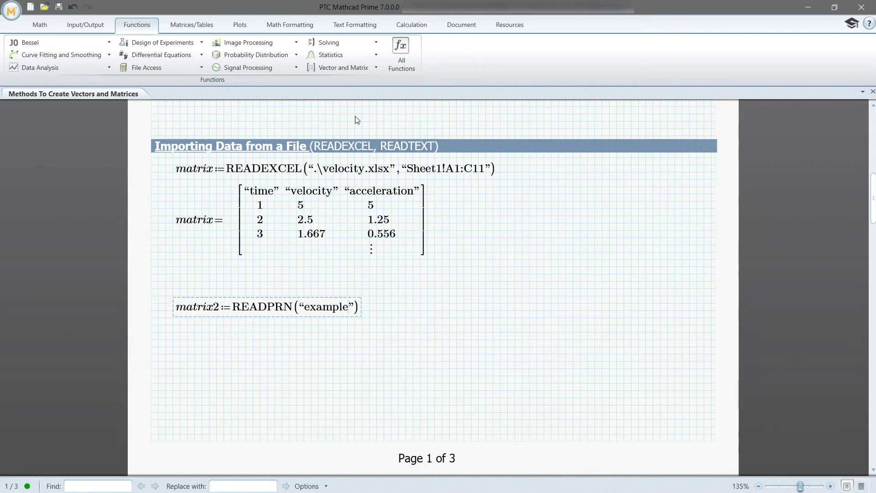
type("1.tc")
key("BackSpace")
type("xt")
key("Return")
key("Return")
type("mat")
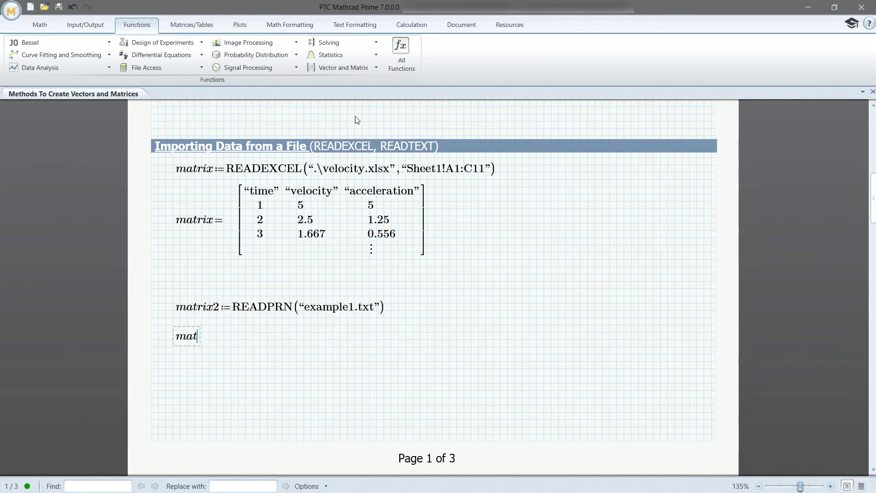
type("rix2=")
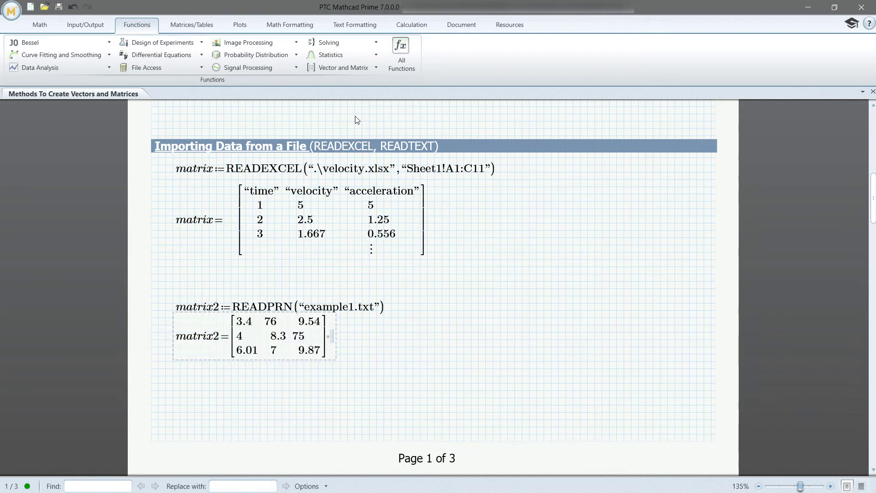
left_click(344, 379)
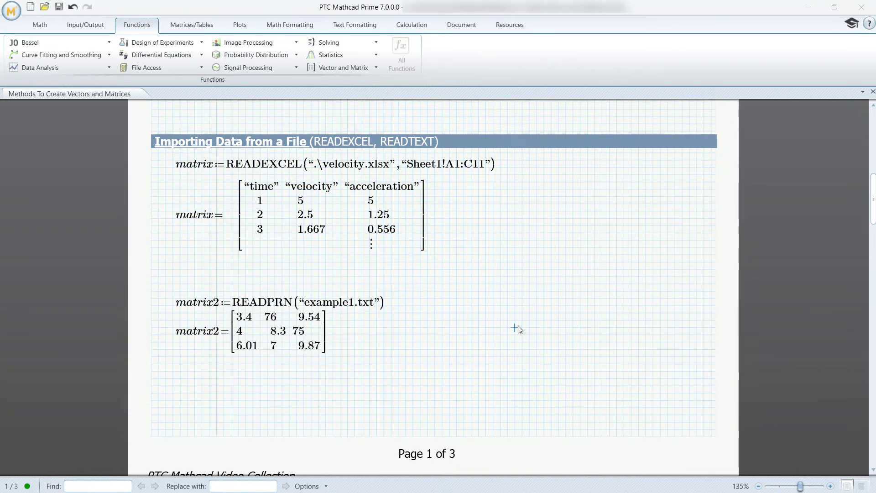
Bring Excel beside the worksheet and copy the Frequency and Power values in A2:B6.
scroll(344, 383, "down", 6)
scroll(513, 322, "down", 4)
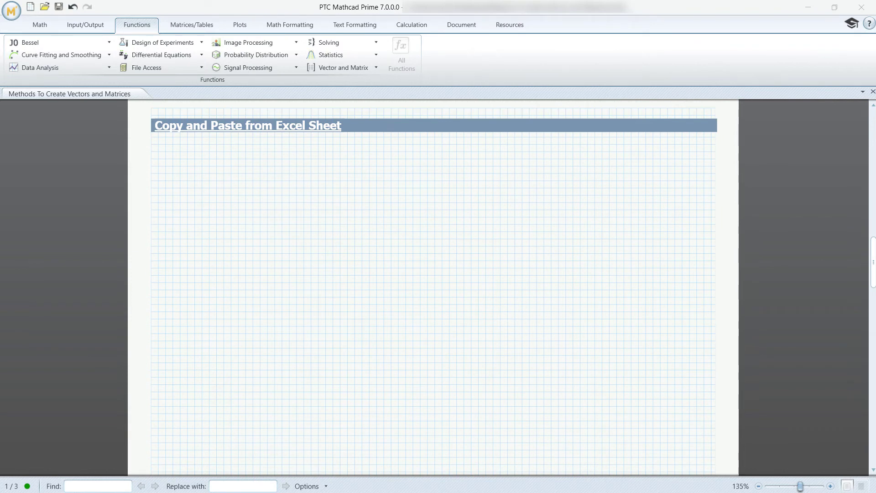
key("alt+Tab")
left_click_drag(808, 156, 648, 139)
left_click_drag(579, 279, 625, 324)
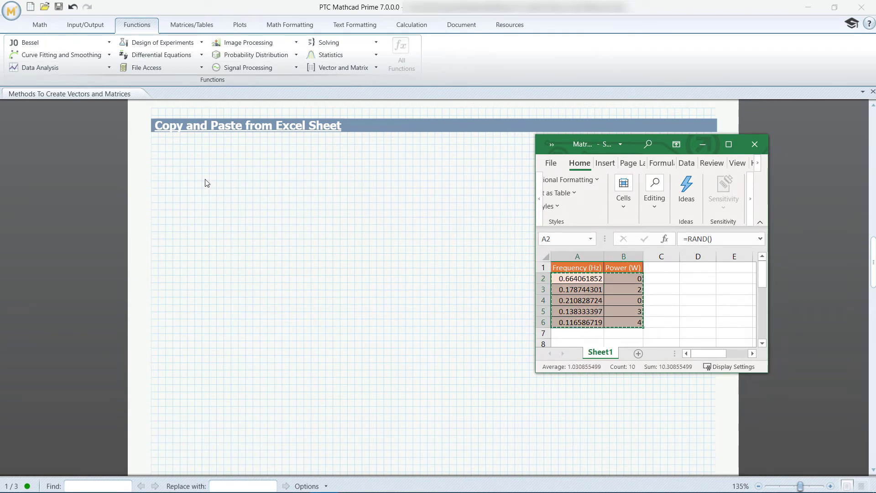
Paste the Excel data as a table with columns Frequency (Hz) and Power (W).
left_click(217, 196)
type("0.6640618523\t0 0.1787443013\t2 0.2108287236\t0 0.1383333975\t3 0.1165867186\t4")
left_click(259, 165)
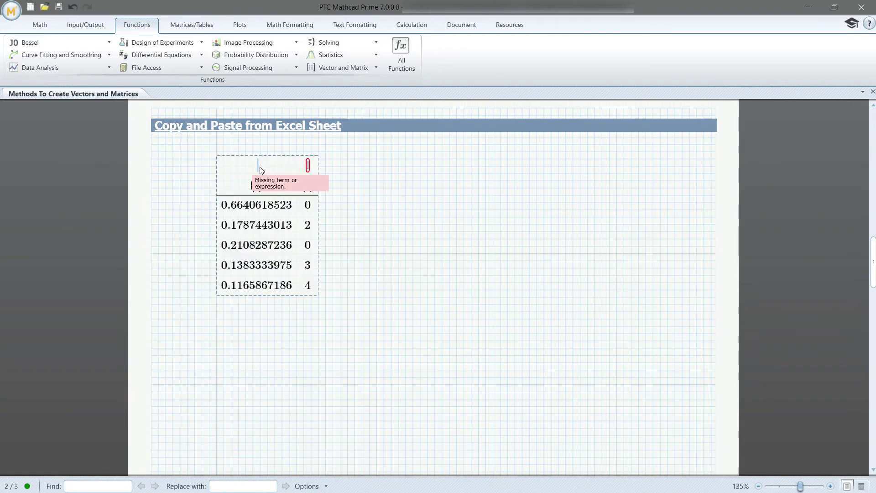
type("Frequency")
left_click(313, 167)
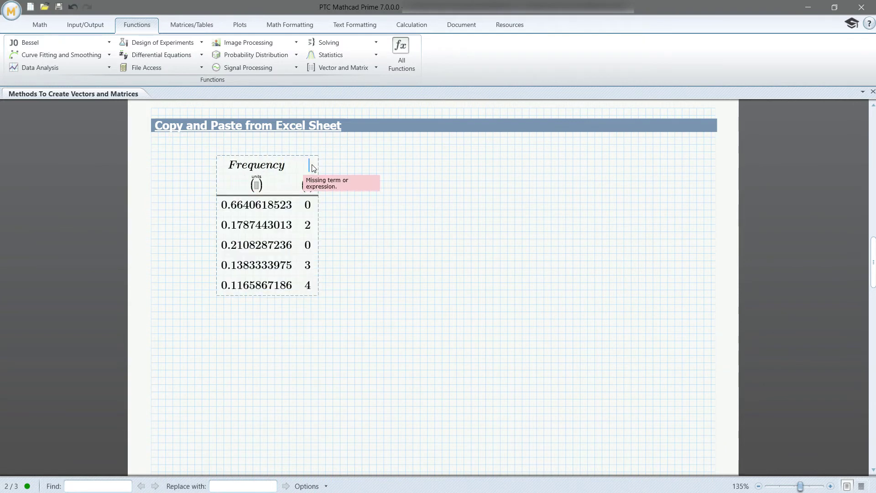
type("Power")
left_click(251, 185)
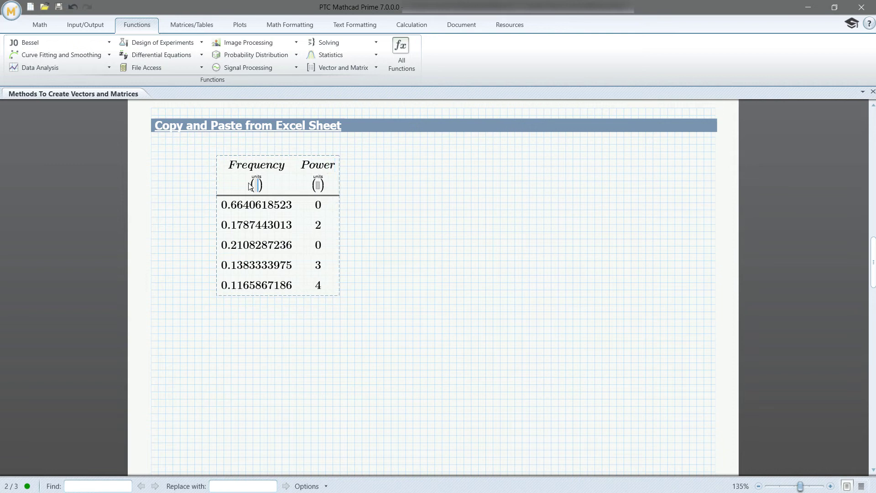
type("Hz")
left_click(318, 186)
type("W")
left_click(391, 217)
Evaluate the Frequency vector in Hz to the right of the table.
left_click(432, 234)
type("Frequency=")
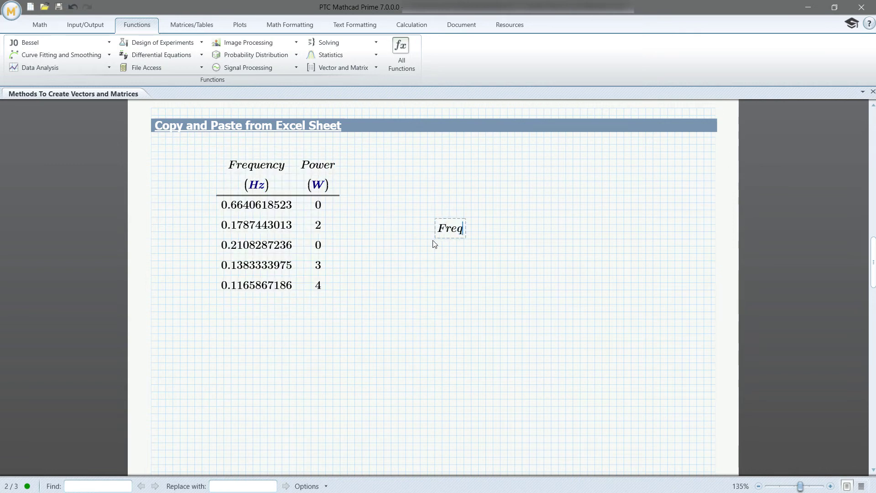
key("Return")
left_click(554, 231)
type("Hz")
left_click(441, 337)
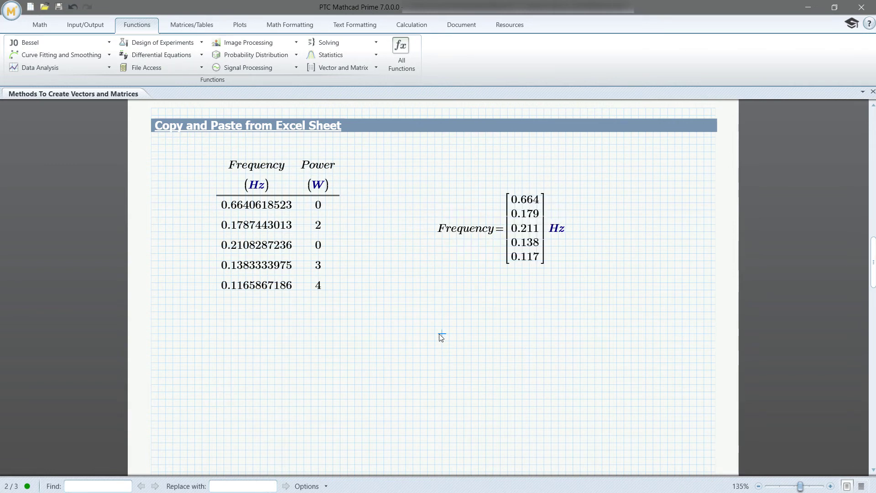
Evaluate Power= and move the result beside the Frequency vector.
type("Power=")
left_click(580, 340)
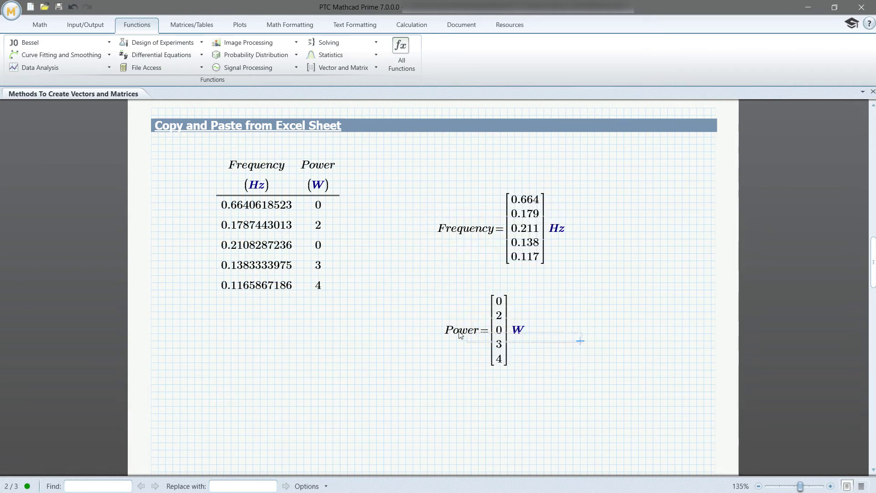
left_click_drag(460, 335, 606, 233)
left_click(624, 297)
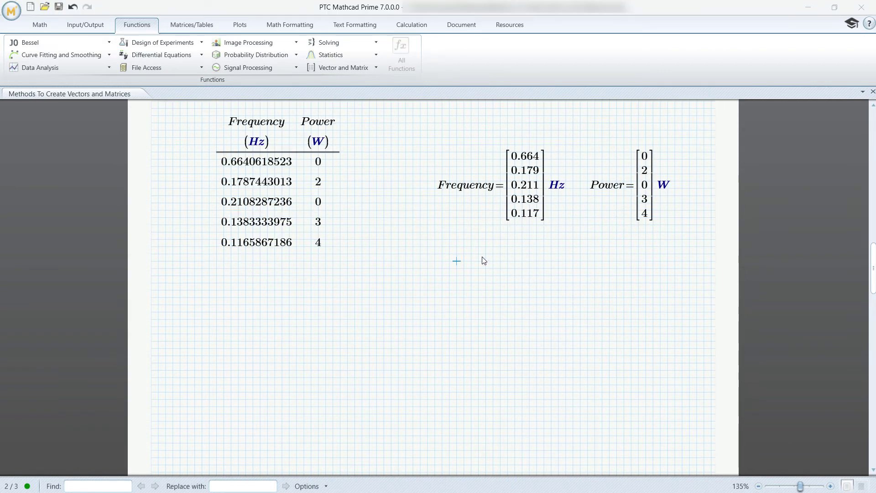
Evaluate identity(4) under the Functions heading, showing a 4×4 identity matrix.
scroll(484, 260, "down", 15)
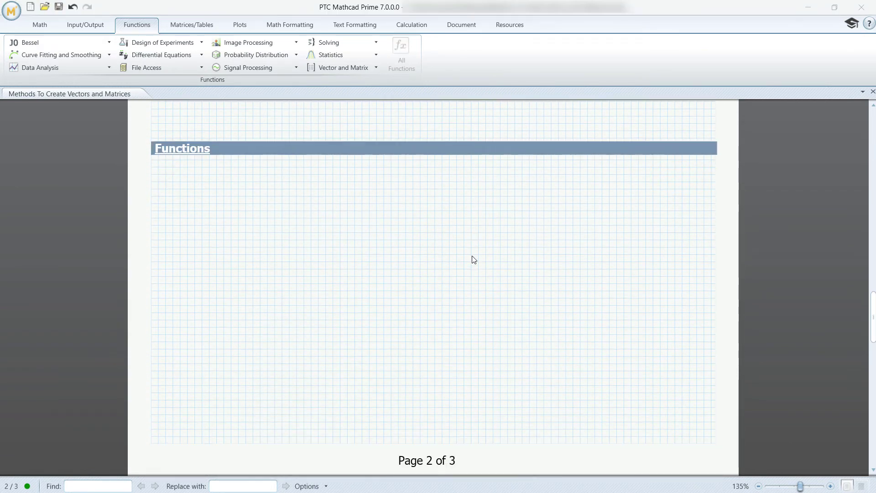
left_click(226, 210)
left_click(180, 182)
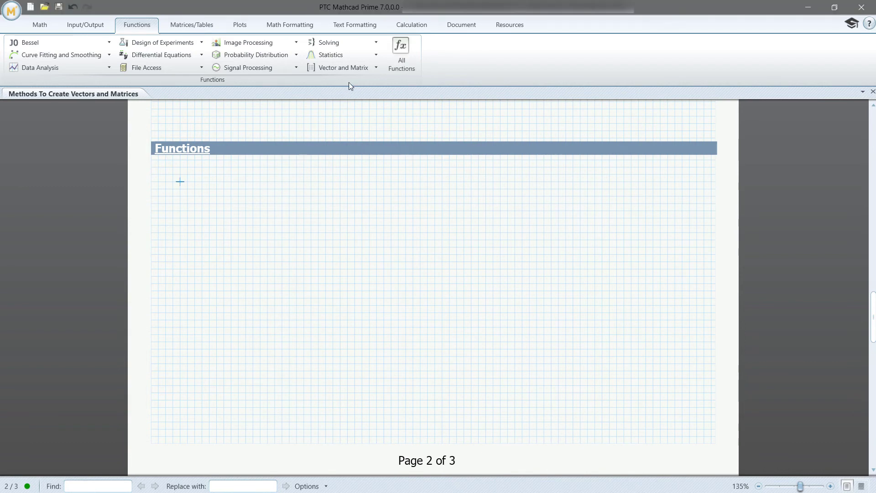
left_click(368, 69)
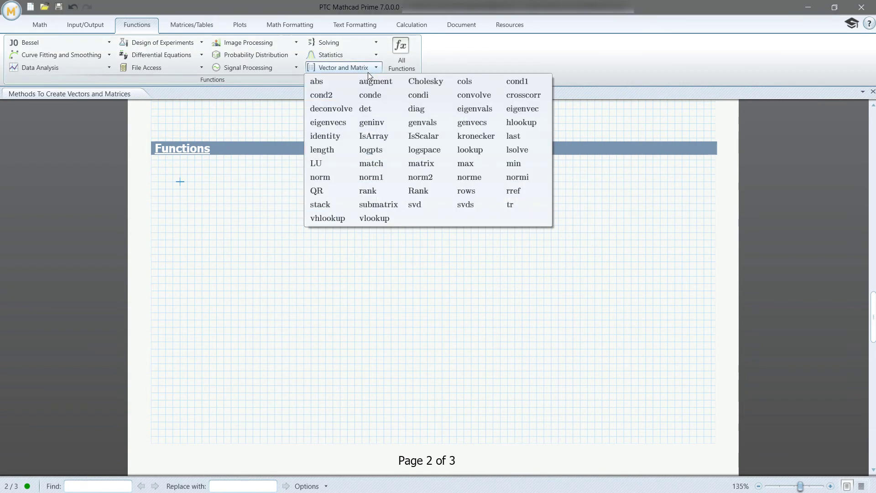
left_click(330, 138)
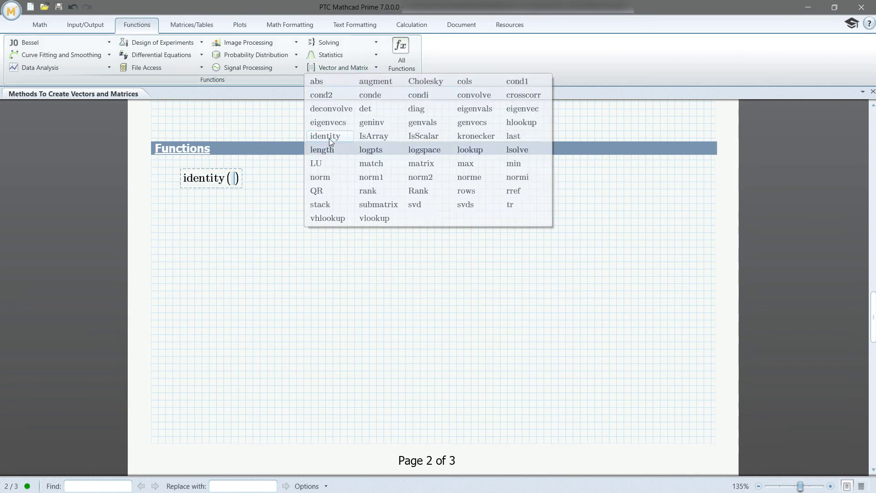
type("4)")
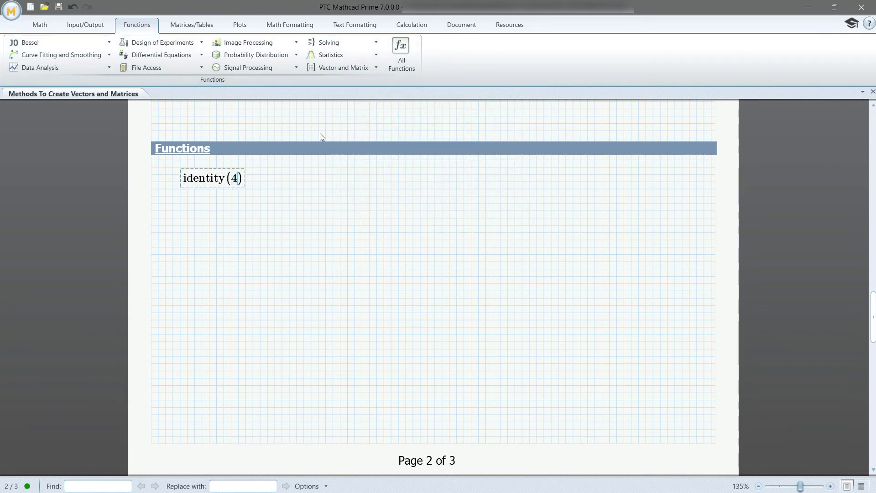
type("=")
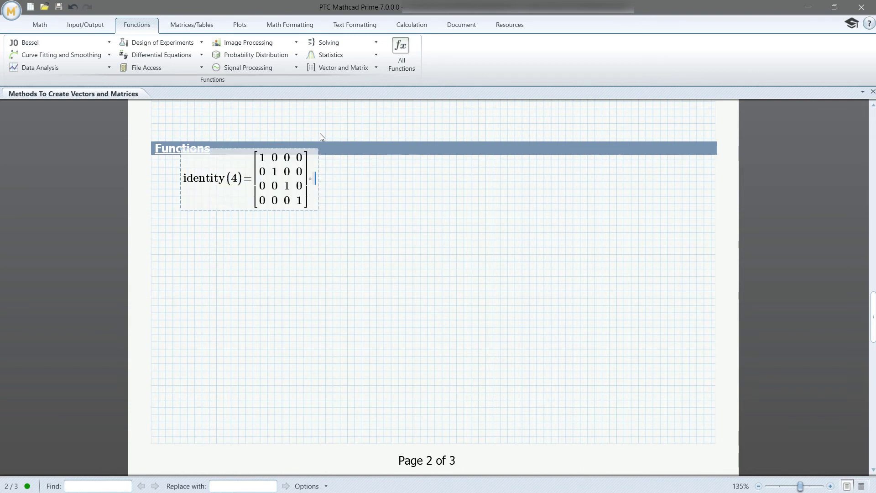
left_click_drag(367, 195, 264, 203)
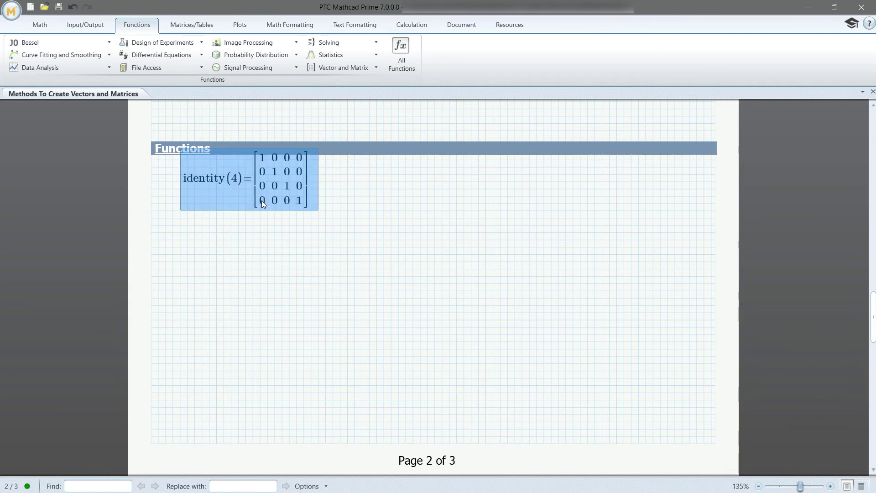
left_click(216, 269)
Evaluate diag(matrix2) below the identity matrix, giving 3.4, 8.3, 9.87.
left_click(180, 276)
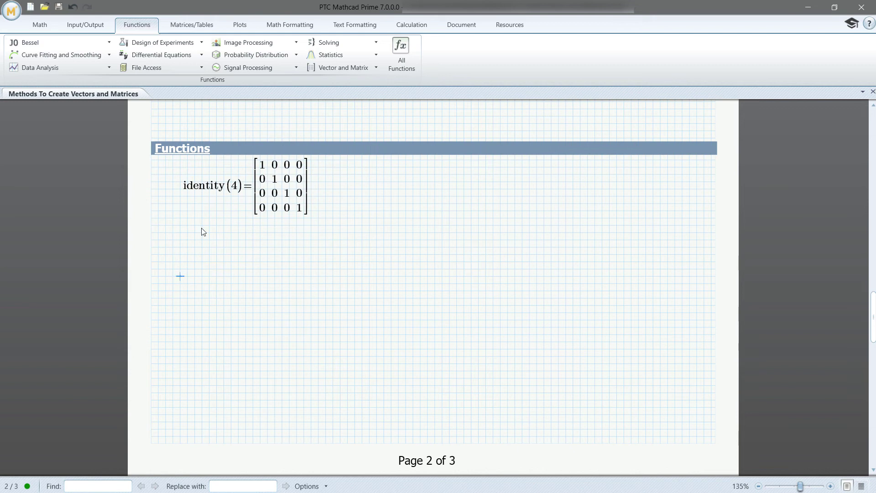
left_click(346, 72)
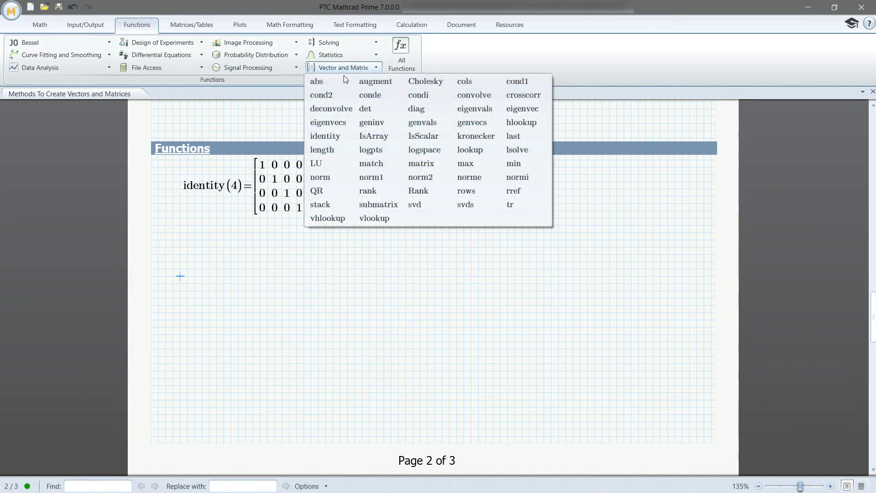
left_click(416, 108)
type("m")
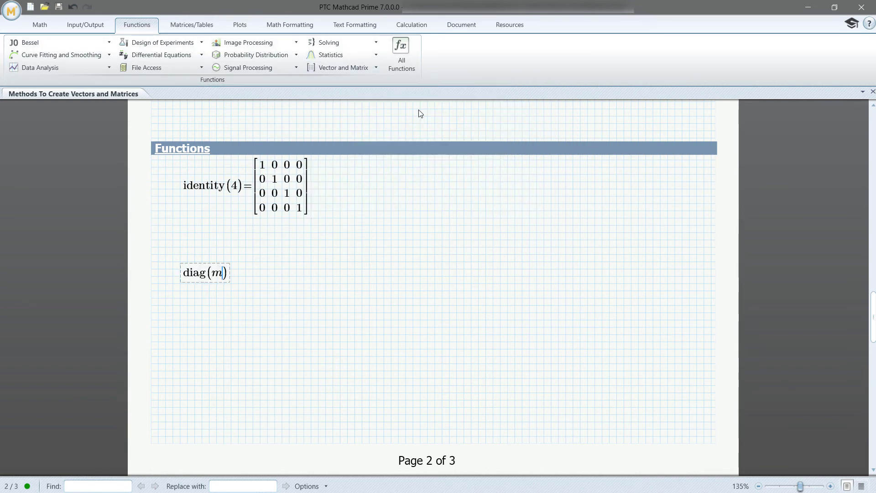
type("atri")
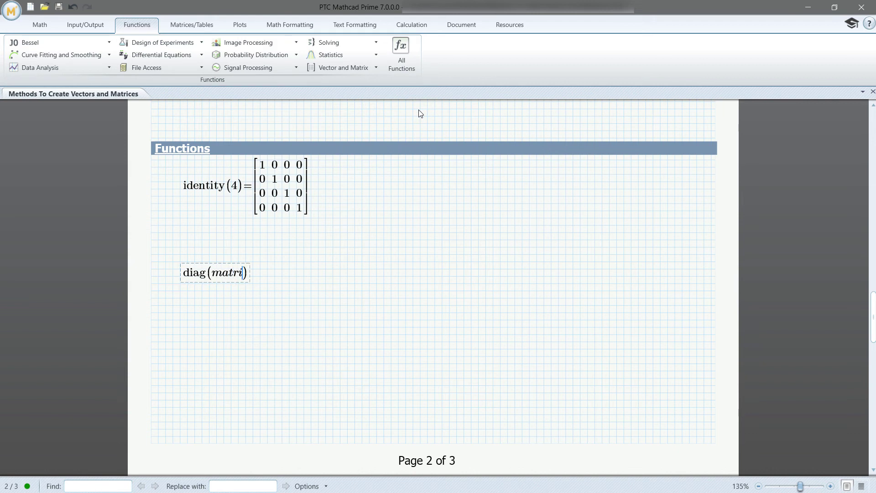
type("x2")
type("=")
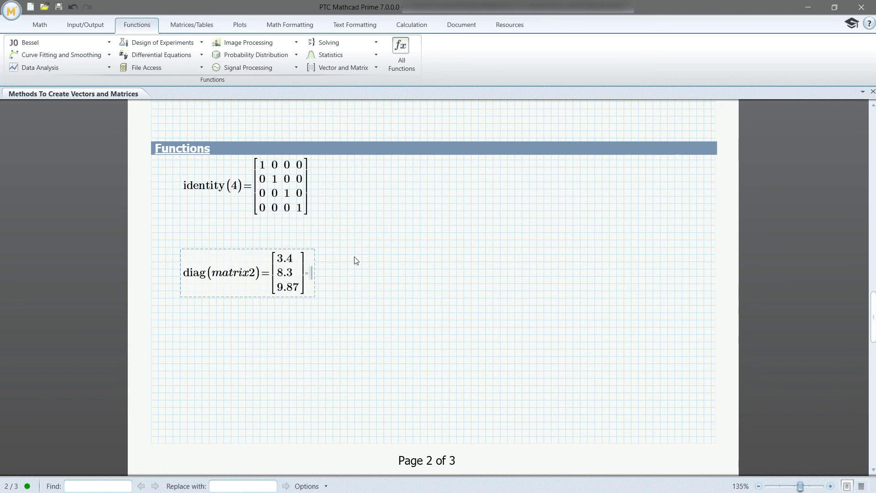
left_click(354, 269)
Display matrix2 beside it and point out its diagonal entries 3.4 and 8.3.
left_click(414, 271)
type("matrix2=")
left_click(616, 319)
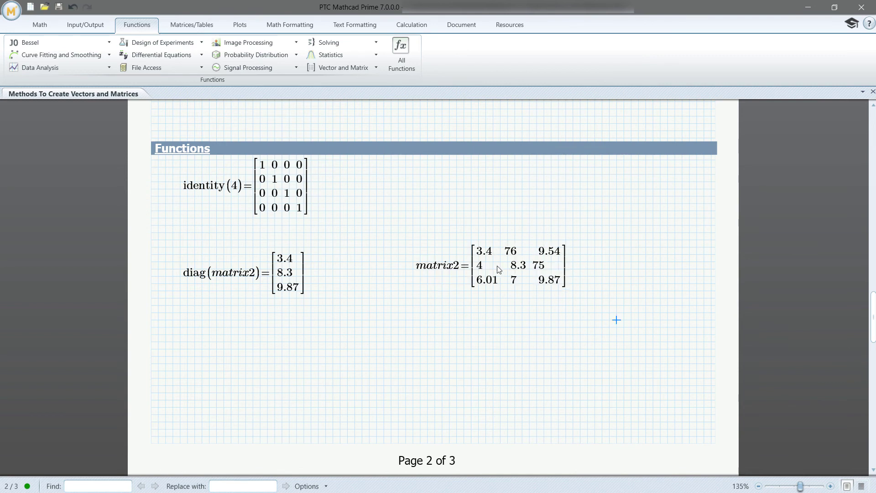
left_click(486, 252)
left_click(516, 266)
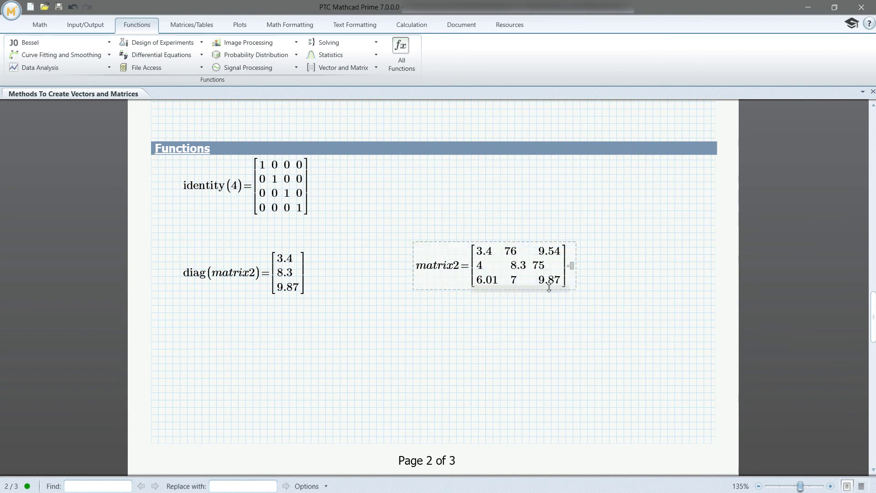
Define the function f(x,y) := x + y² below the diag result.
left_click(180, 342)
type("f(x,y")
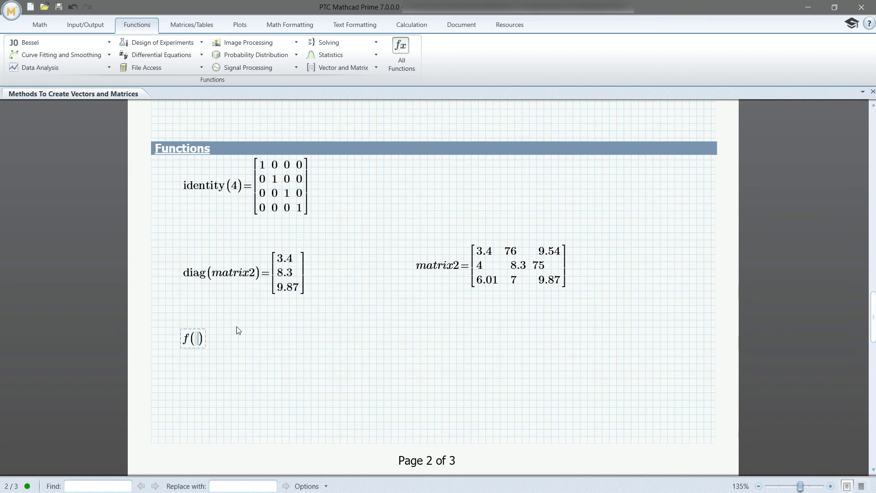
type("):=x+y^2")
left_click(186, 379)
Evaluate matrix(3,3,f) below the function definition.
left_click(183, 387)
left_click(349, 67)
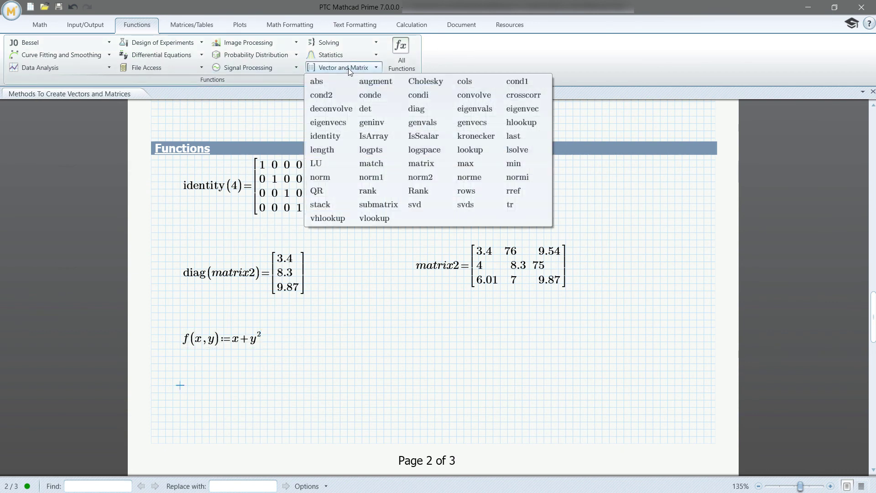
left_click(416, 165)
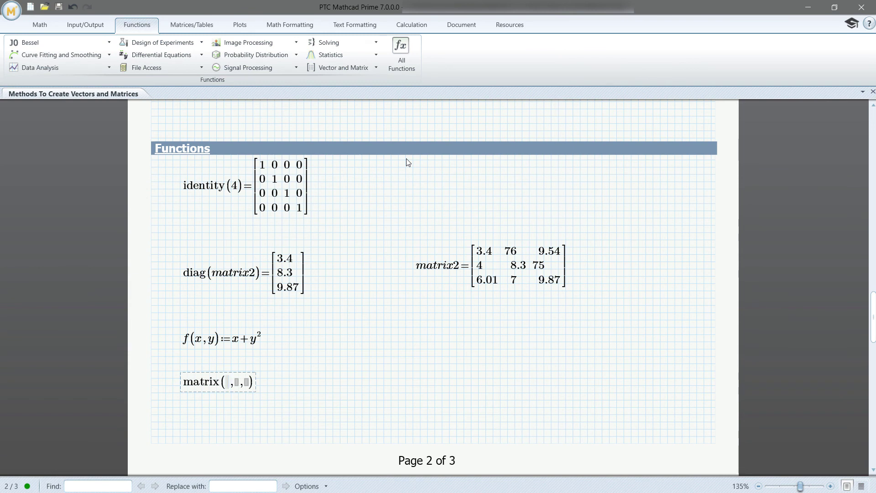
type("3")
key("Tab")
type("3")
key("Tab")
type("f)=")
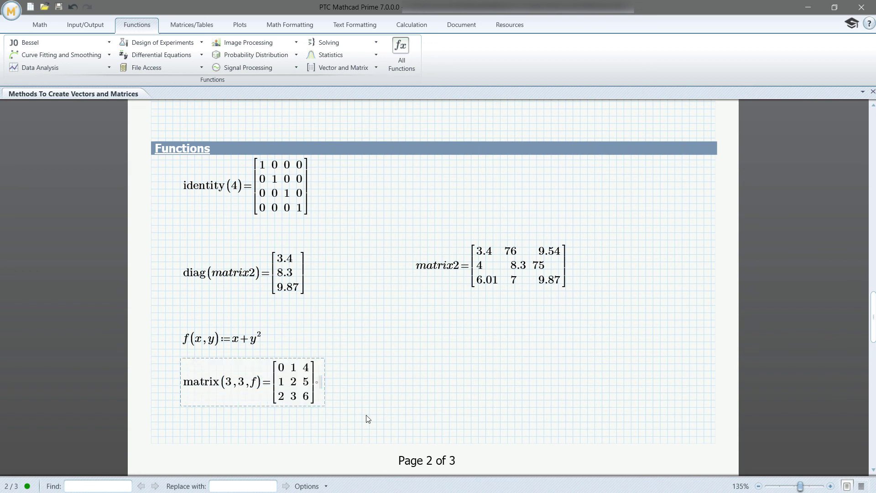
Change the column count to 5, giving matrix(3,5,f).
left_click(246, 382)
key("BackSpace")
type("2")
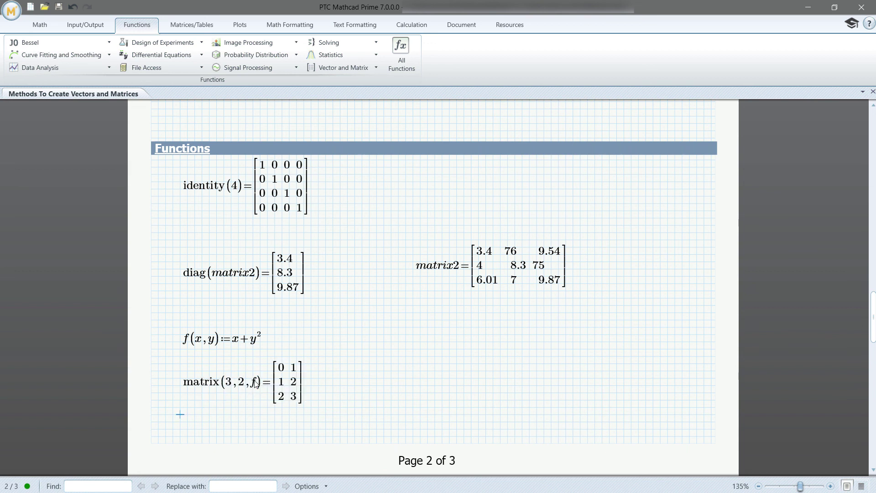
key("BackSpace")
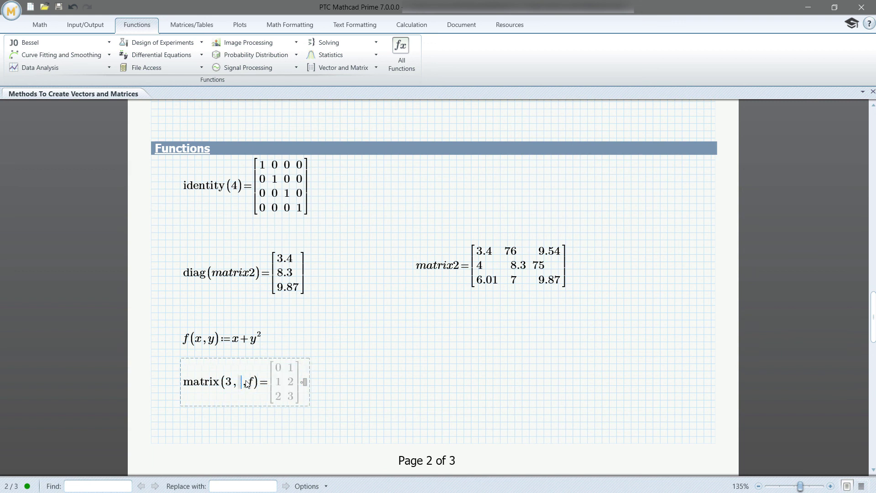
type("5")
left_click(399, 421)
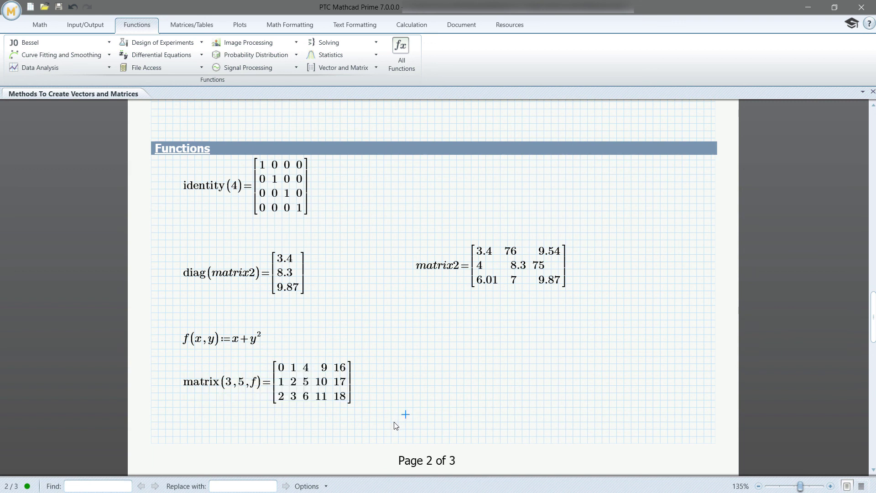